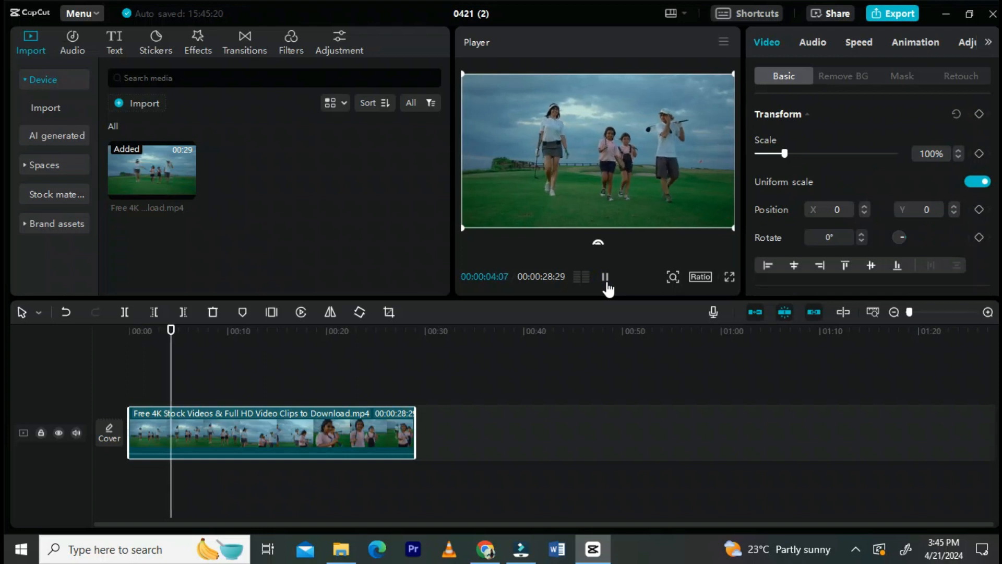
- Remove the background from the golf video clip with automatic removal
click(606, 282)
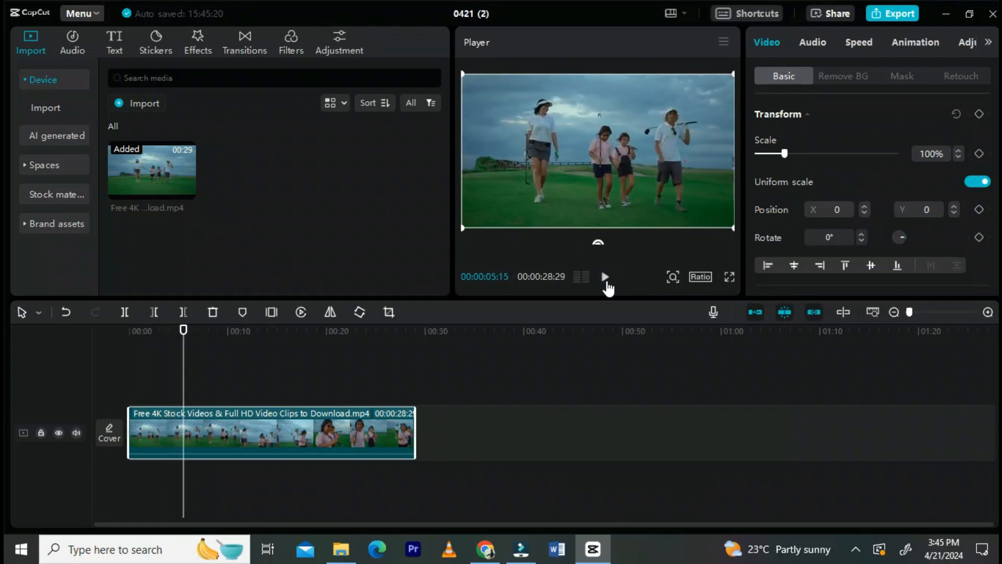
click(854, 79)
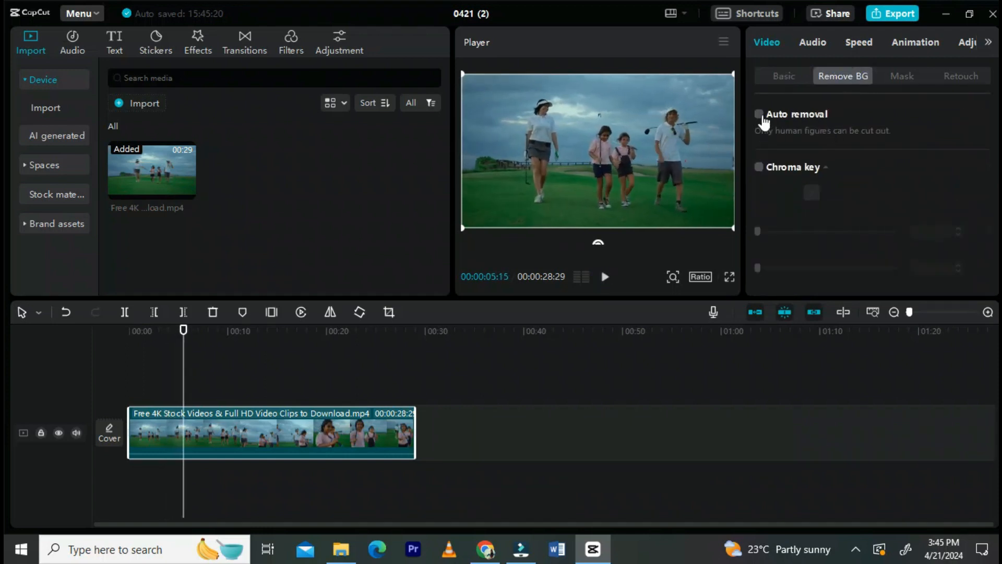
click(758, 118)
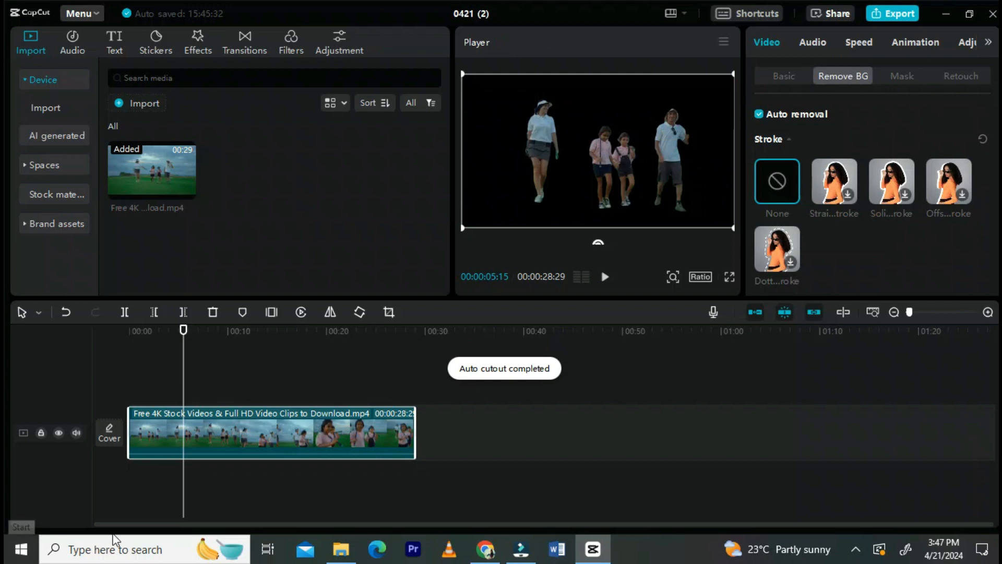
- Play the cutout clip to check the background removal, and return near the clip's beginning
click(604, 277)
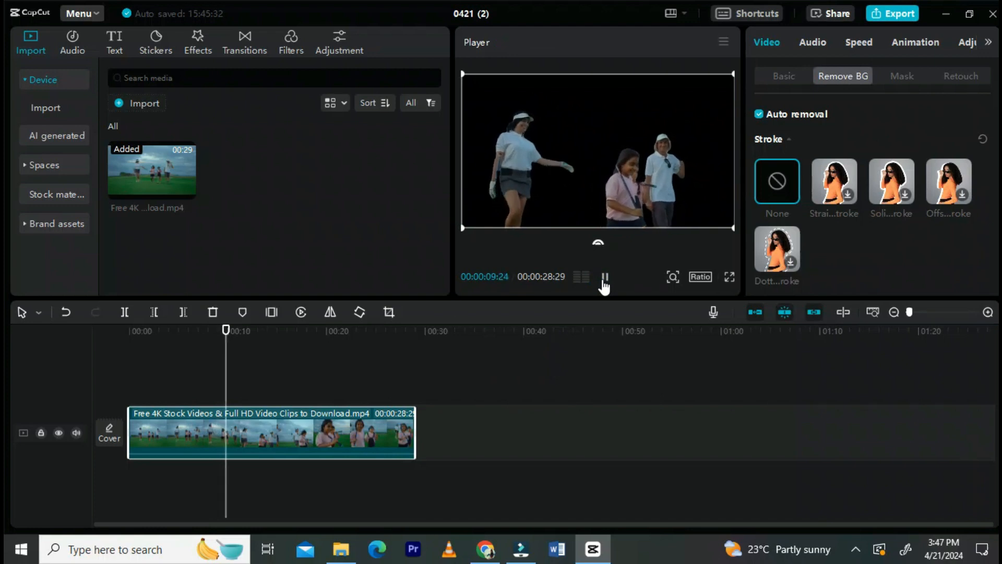
click(604, 280)
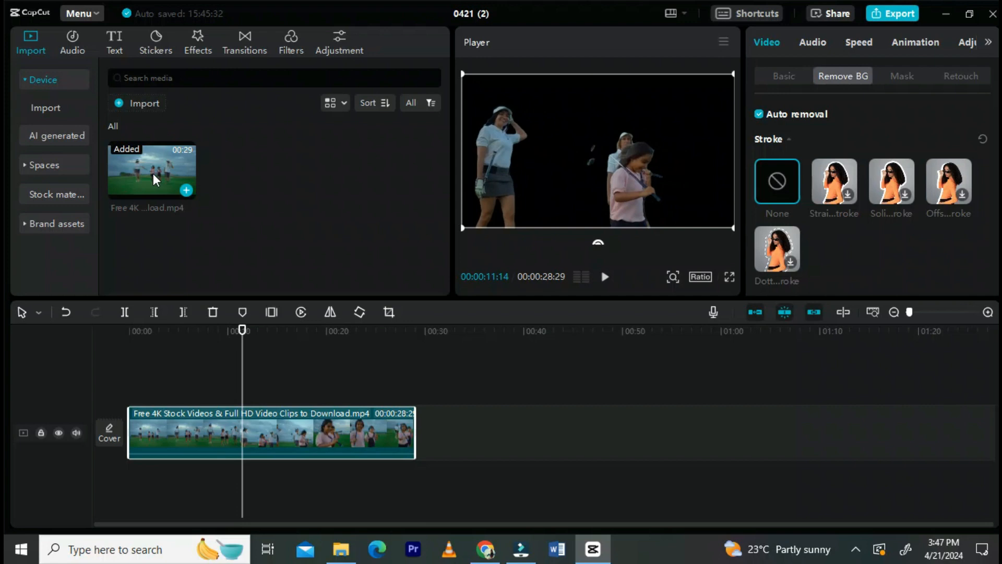
click(167, 346)
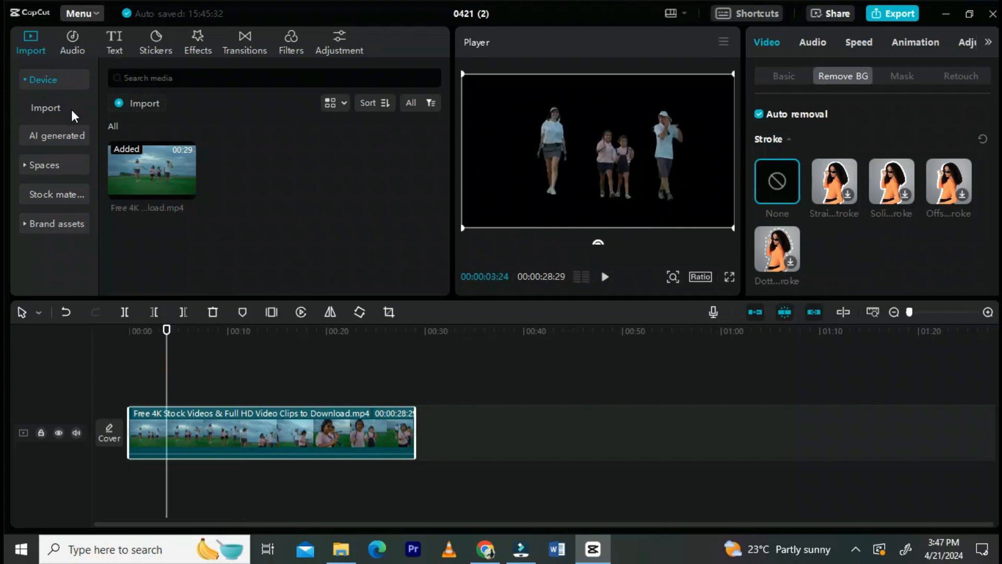
- Generate AI images from the prompt "roads or beautiful places for walking"
click(72, 142)
click(115, 241)
text(w)
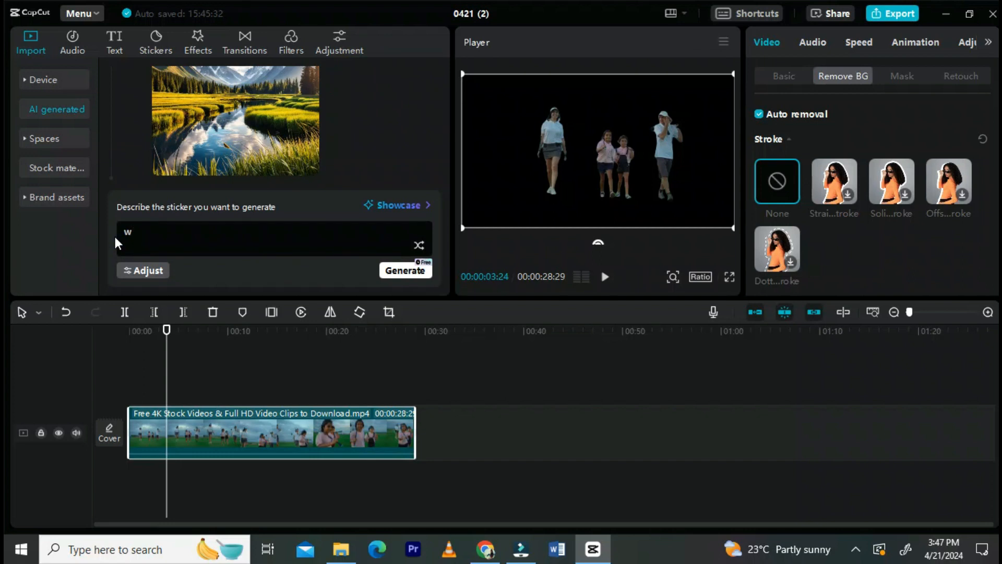
text(alkin)
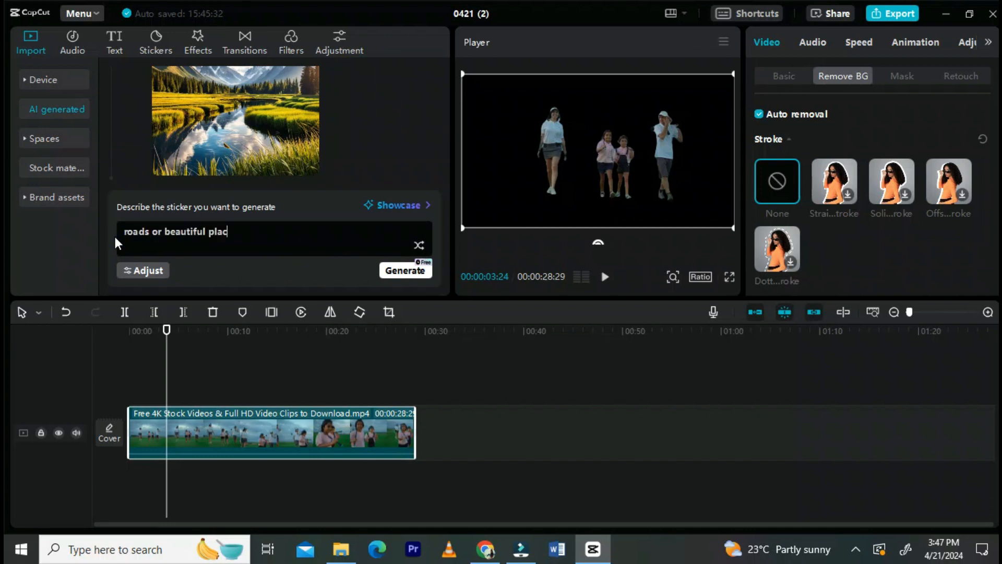
text(es for walking)
key(Return)
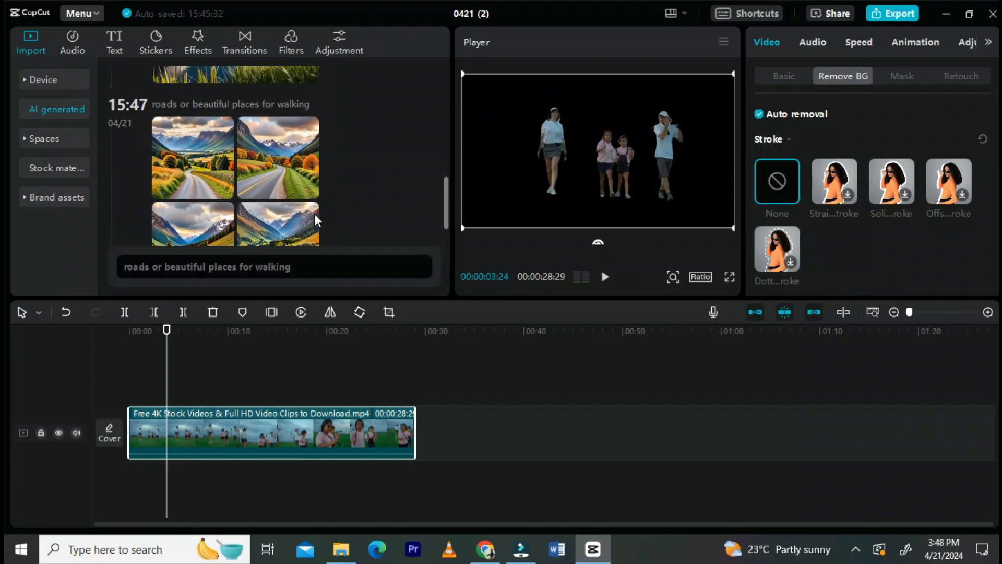
- Add the first generated road image to the timeline and place it on a track beneath the cutout clip, matching its length
scroll(314, 214, up, 10)
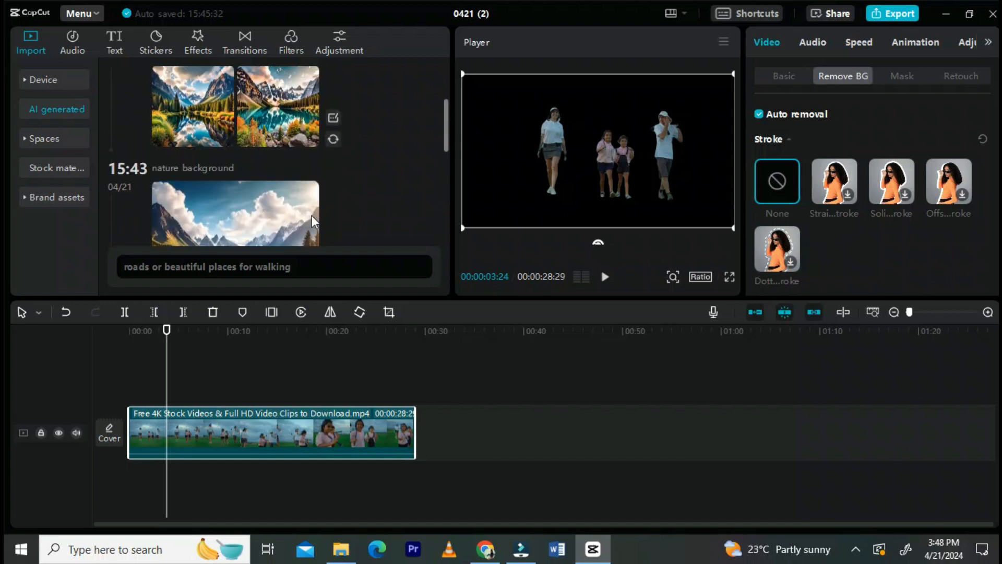
scroll(312, 213, down, 10)
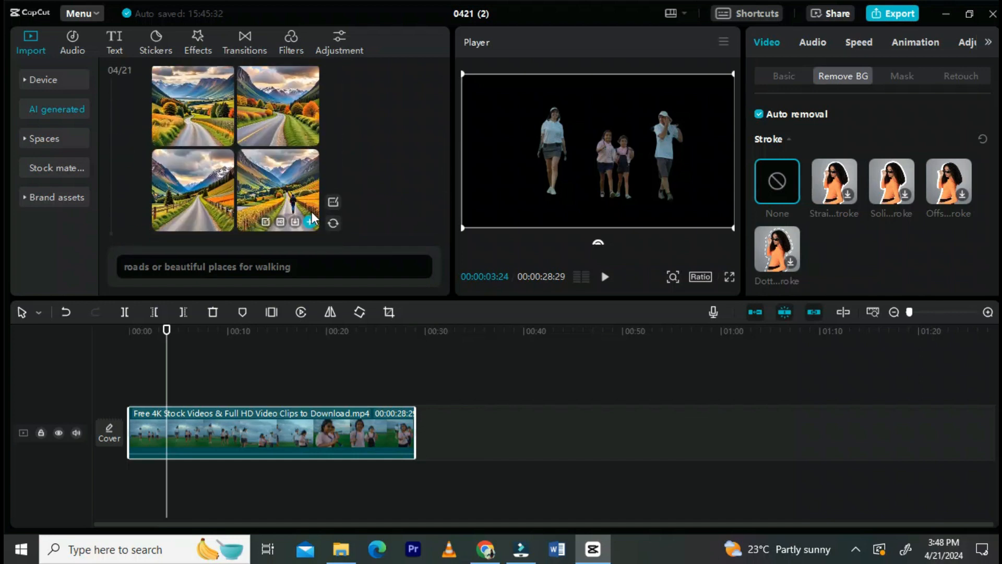
scroll(215, 181, up, 2)
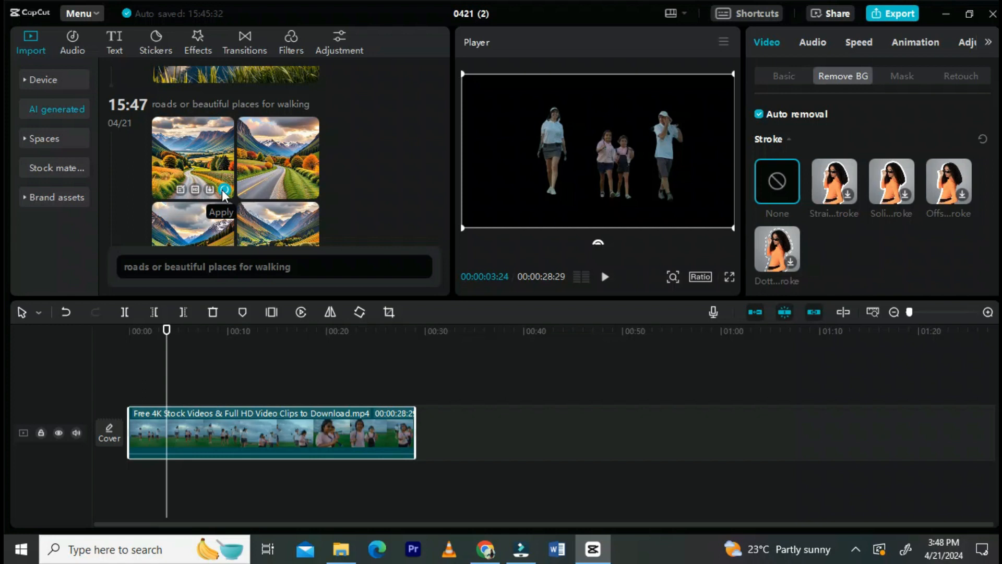
click(224, 190)
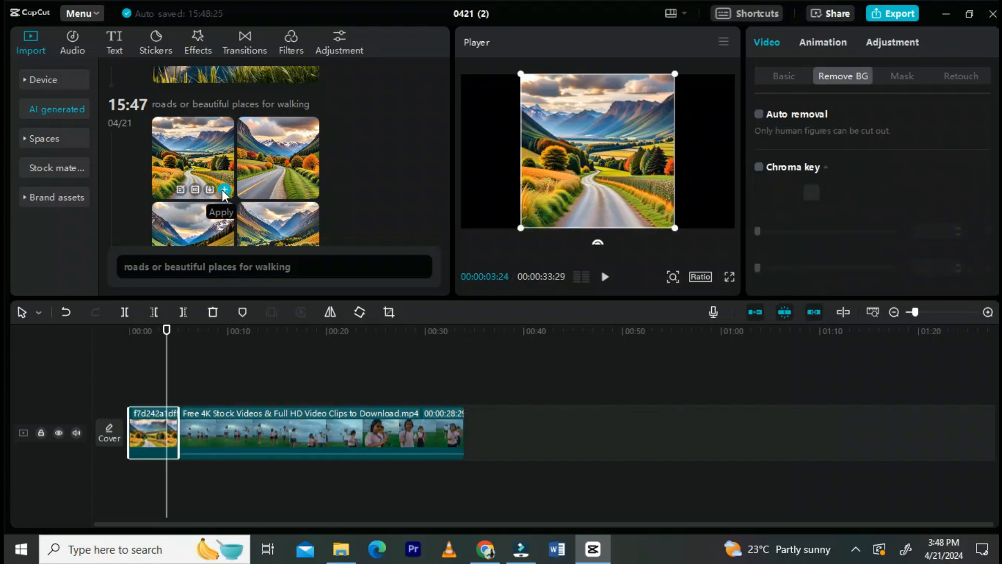
drag(163, 459, 141, 493)
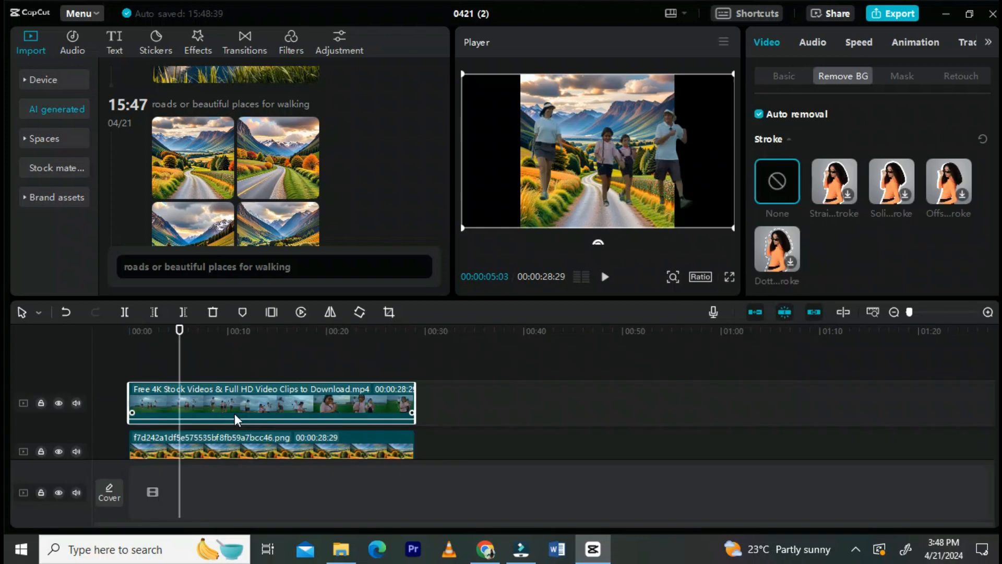
- Play the composite from the start to check the people against the road image
click(135, 333)
click(605, 277)
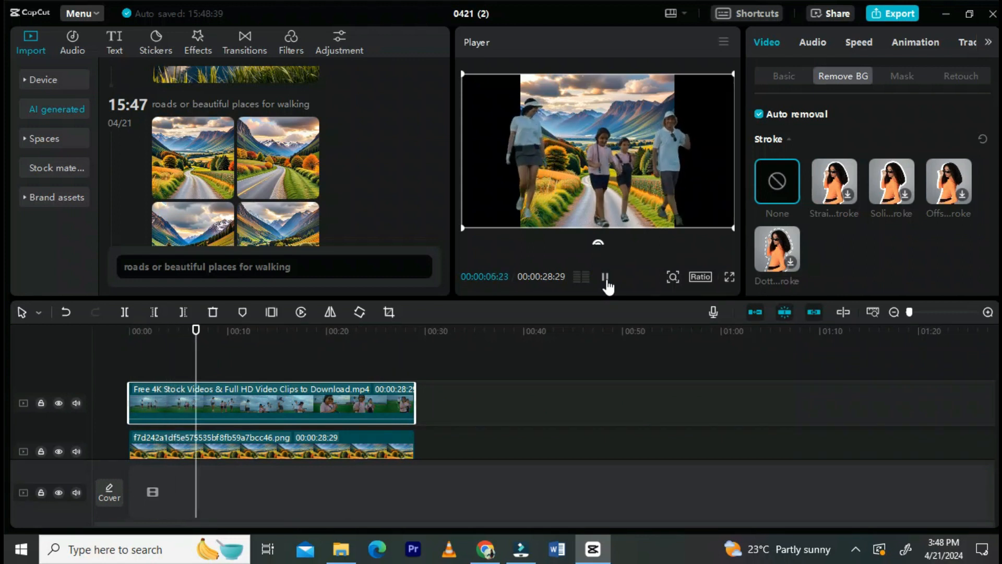
click(605, 278)
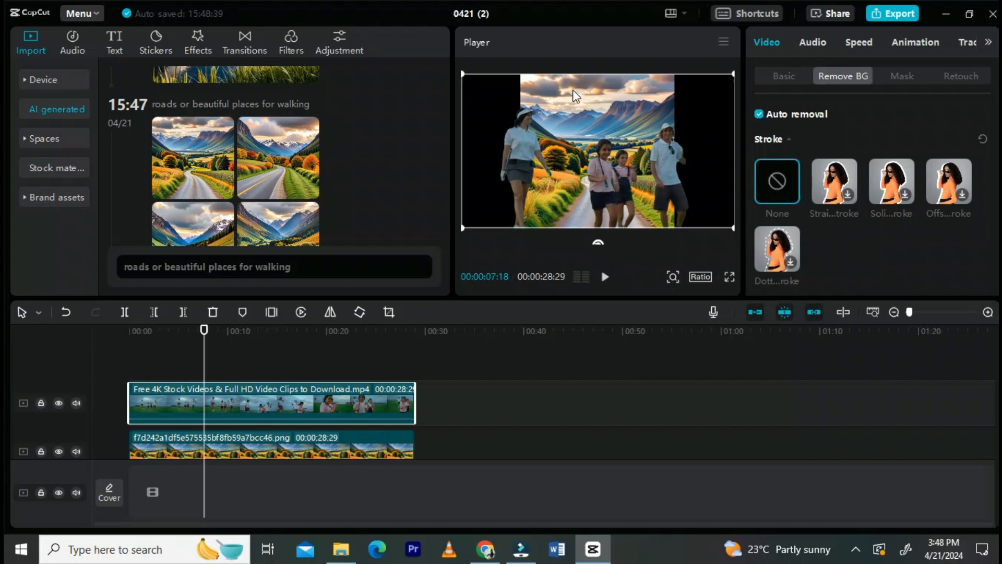
- Enlarge the road image to fill the whole frame and reposition it behind the people
click(346, 450)
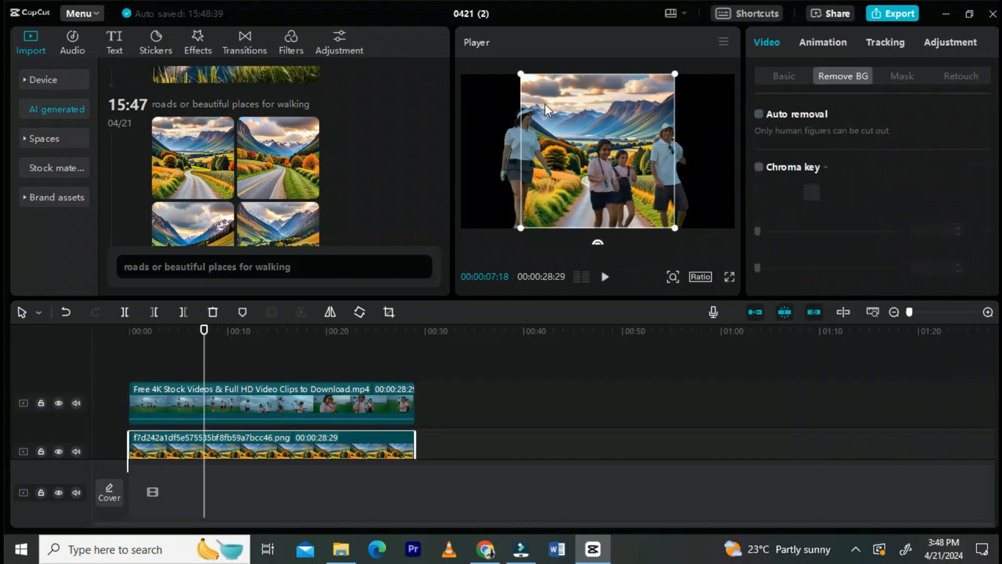
drag(519, 72, 394, 104)
click(563, 144)
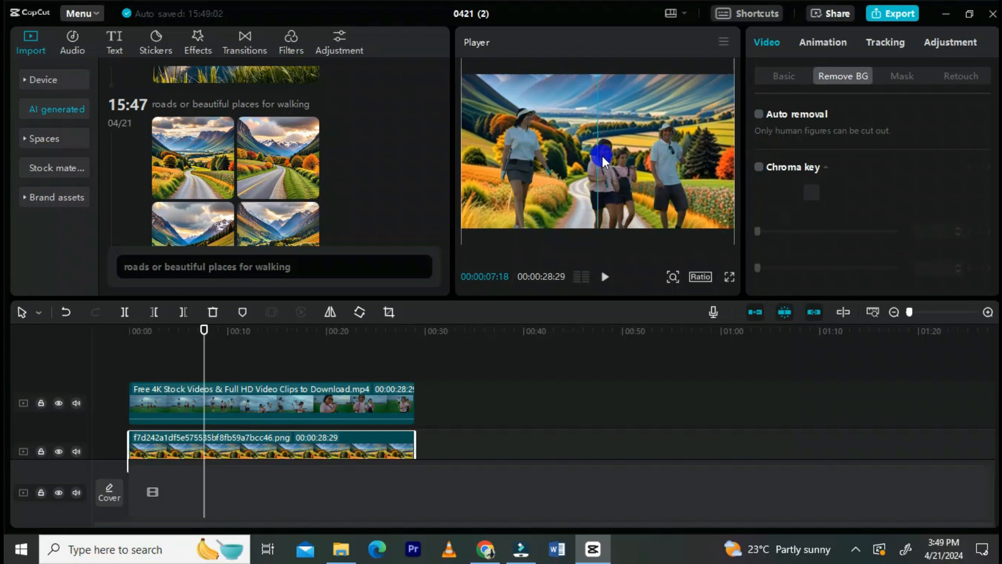
- Play the composite to check how the enlarged background fits the walking people
click(605, 278)
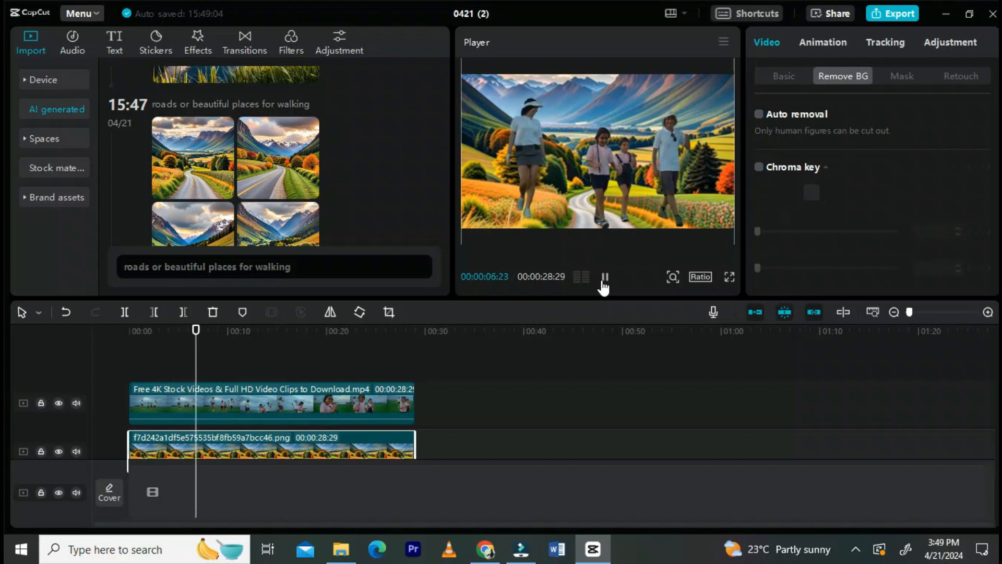
click(604, 277)
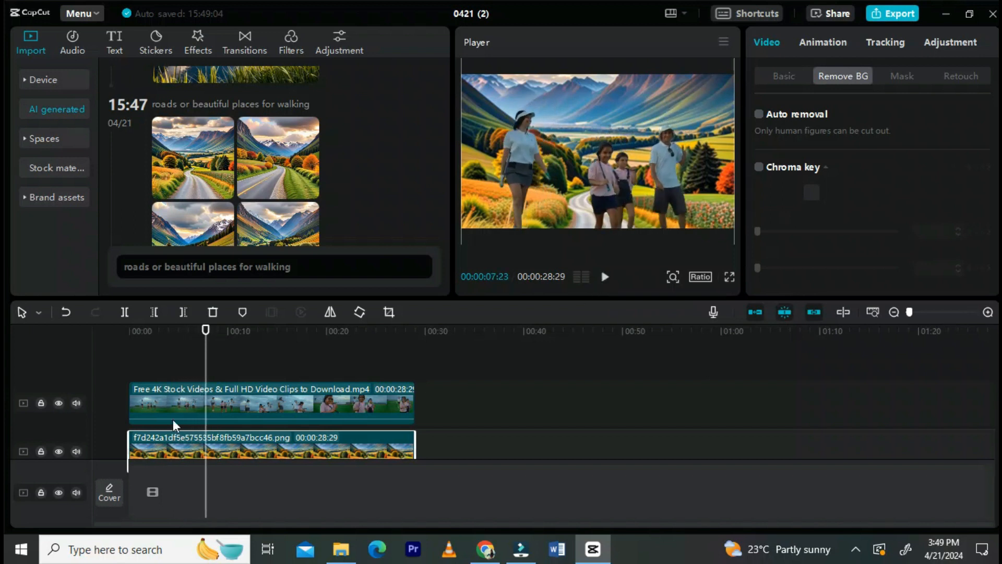
scroll(315, 397, down, 1)
scroll(314, 398, up, 1)
- Add an Adjust keyframe to the background image and set Temp to 32 and Tint to -5
click(943, 61)
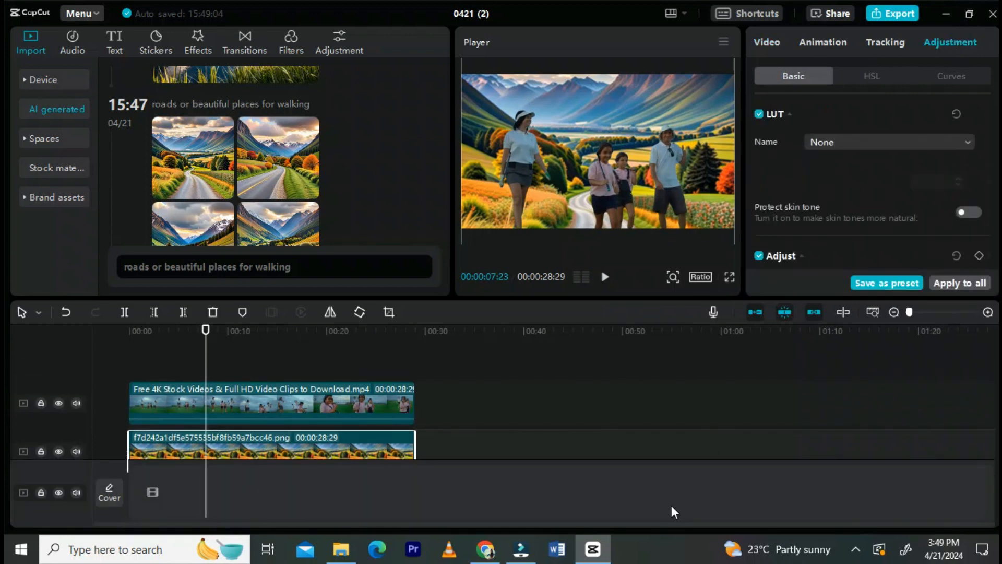
scroll(812, 152, down, 2)
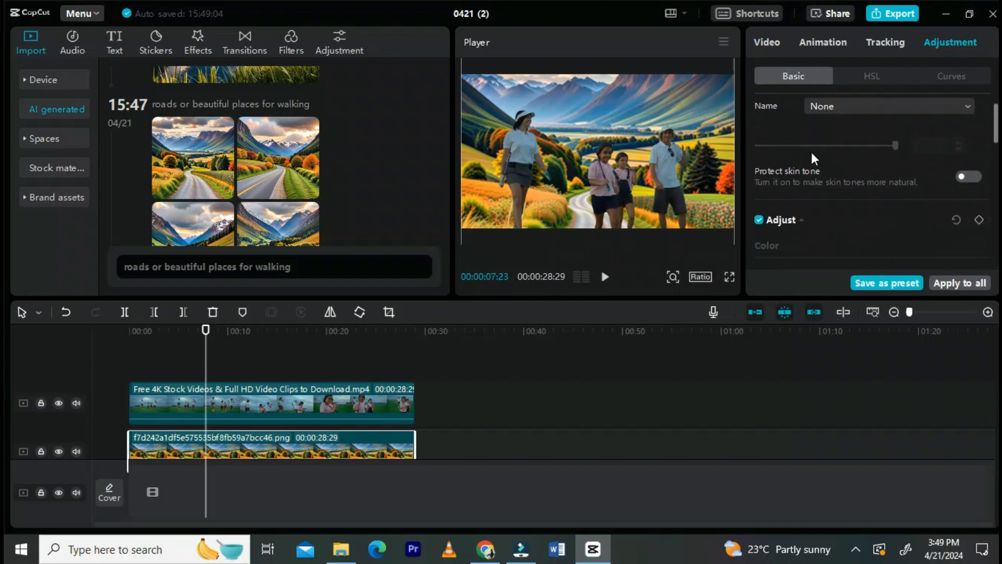
click(979, 203)
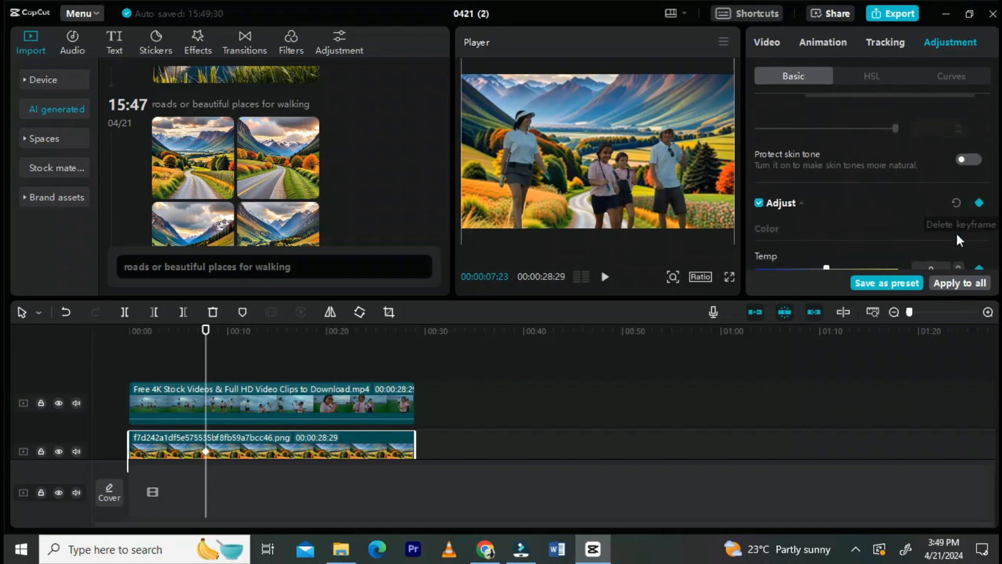
scroll(875, 233, down, 2)
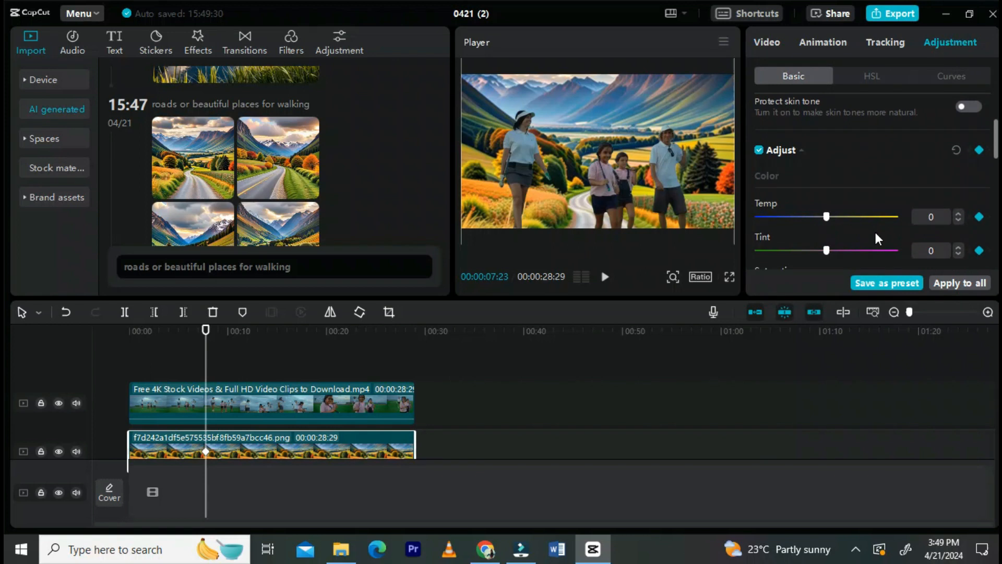
mouse_move(872, 214)
mouse_down()
mouse_move(887, 214)
mouse_move(866, 224)
mouse_up()
drag(825, 253, 816, 252)
scroll(832, 228, down, 2)
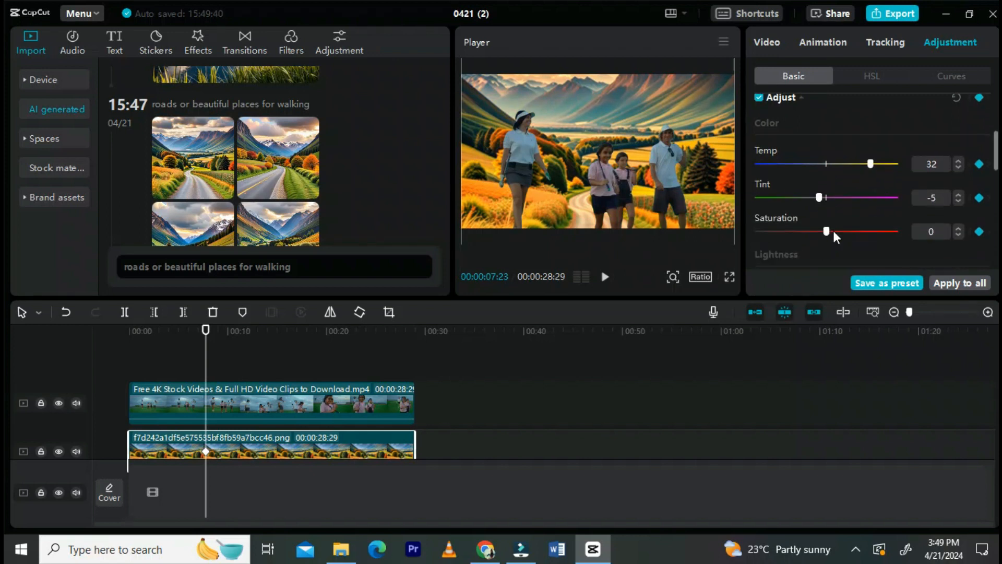
- Fine-tune the background image's color and detail, setting Sharpen to 4 and Clarity to 9
scroll(834, 236, down, 2)
drag(823, 140, 811, 148)
scroll(805, 193, down, 5)
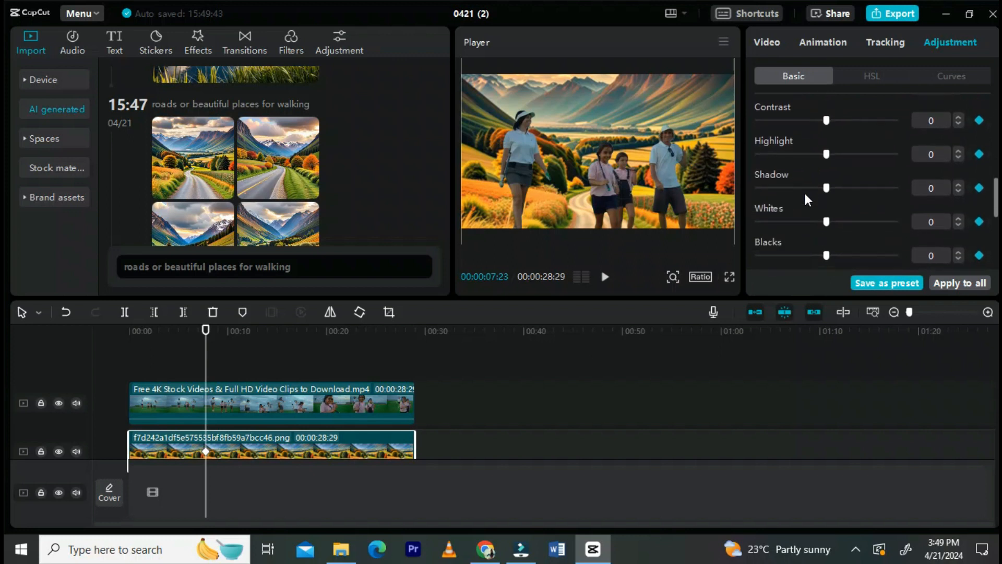
scroll(805, 193, down, 1)
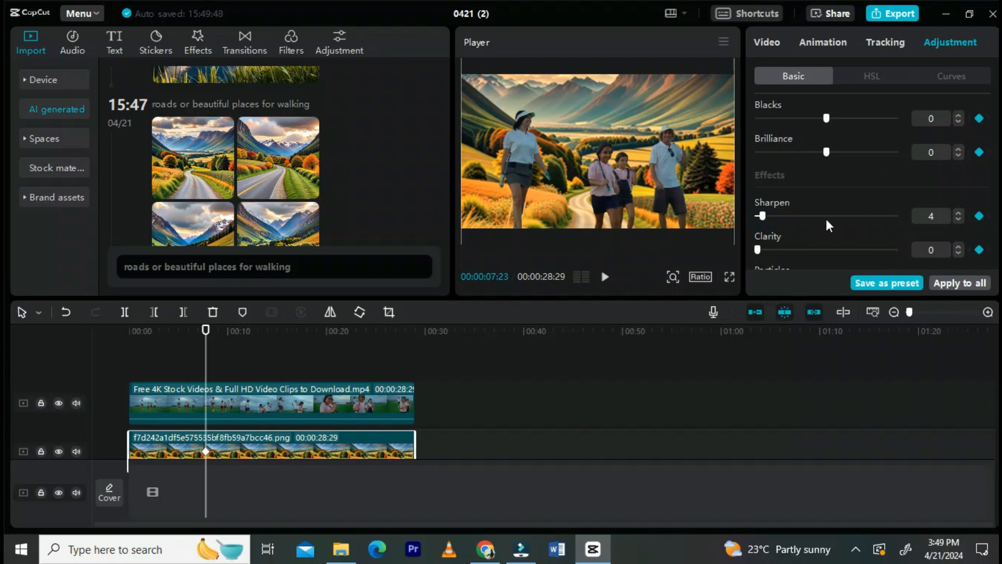
scroll(826, 217, down, 3)
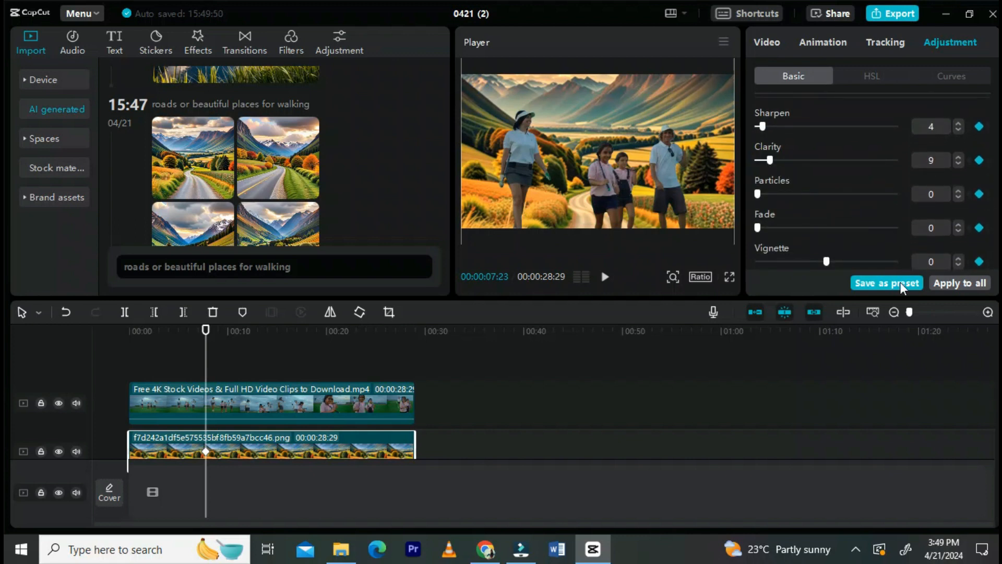
- Play the video from the start to review the color-adjusted background
click(130, 331)
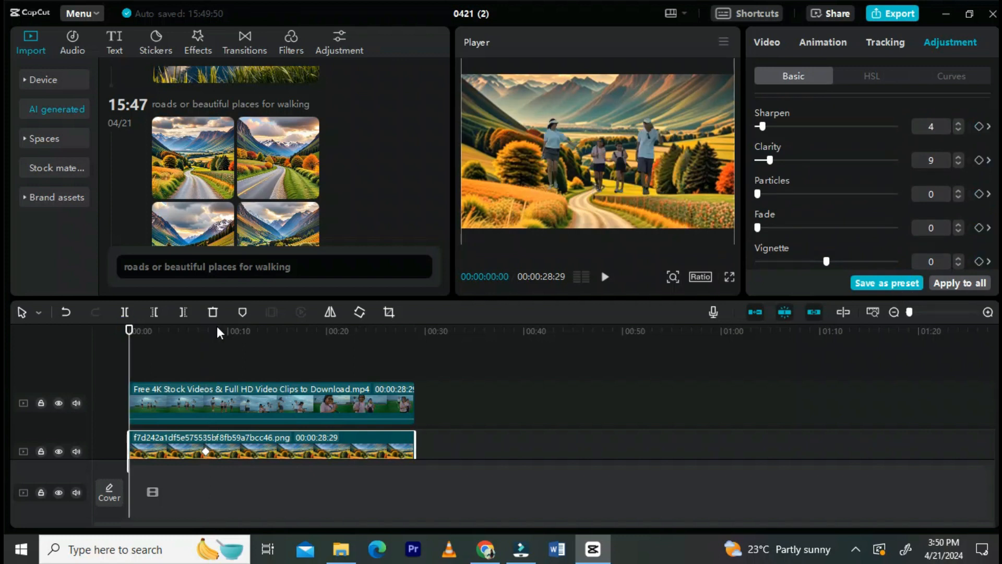
click(604, 278)
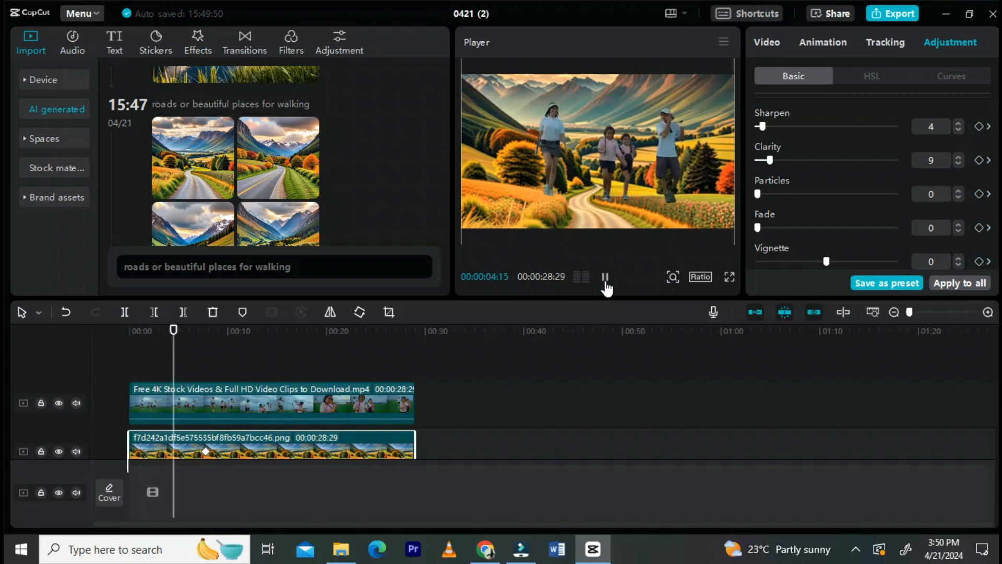
click(605, 278)
click(605, 277)
click(605, 277)
scroll(226, 105, up, 5)
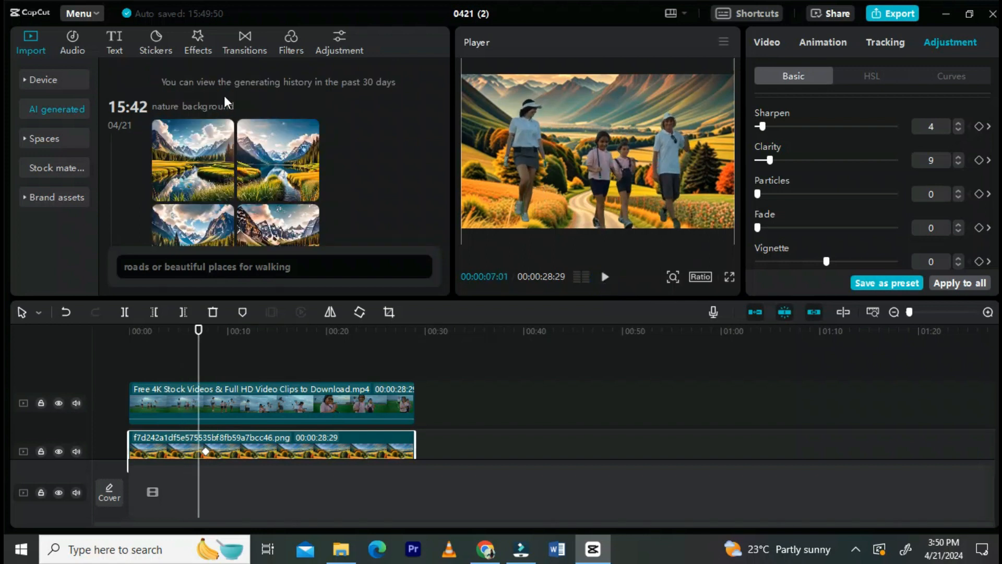
- Search the video effects for "blur" and place the first Blur effect above the clips at the timeline's start
click(203, 45)
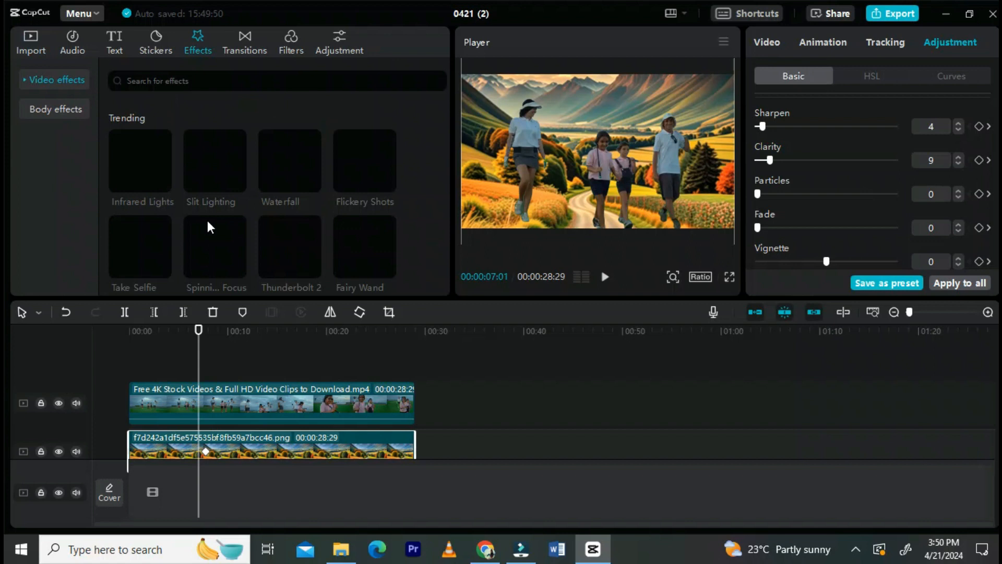
scroll(207, 221, down, 2)
click(198, 92)
text(blur)
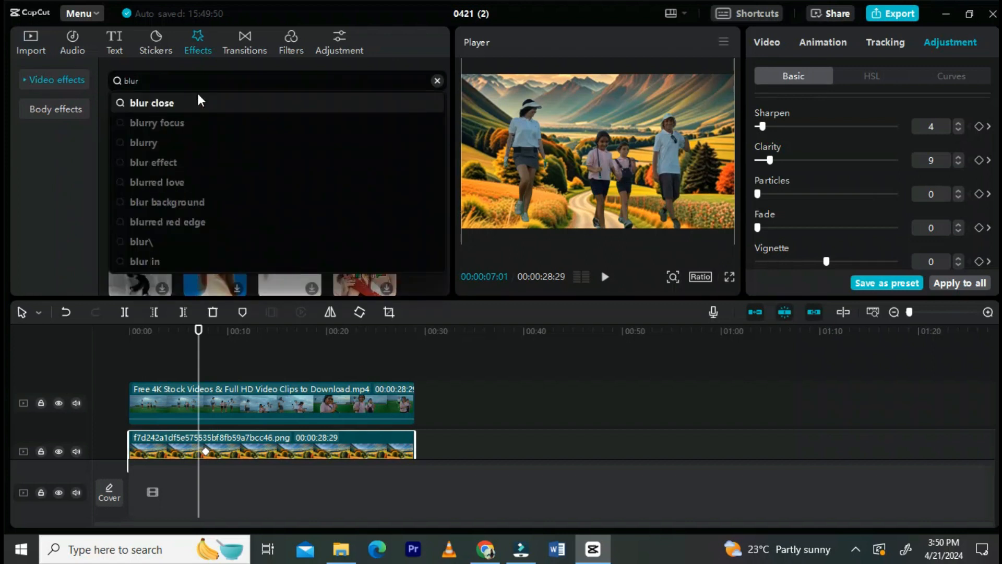
key(Return)
drag(140, 166, 139, 370)
- Preview the Blur effect from the start and set its strength to 17
click(124, 331)
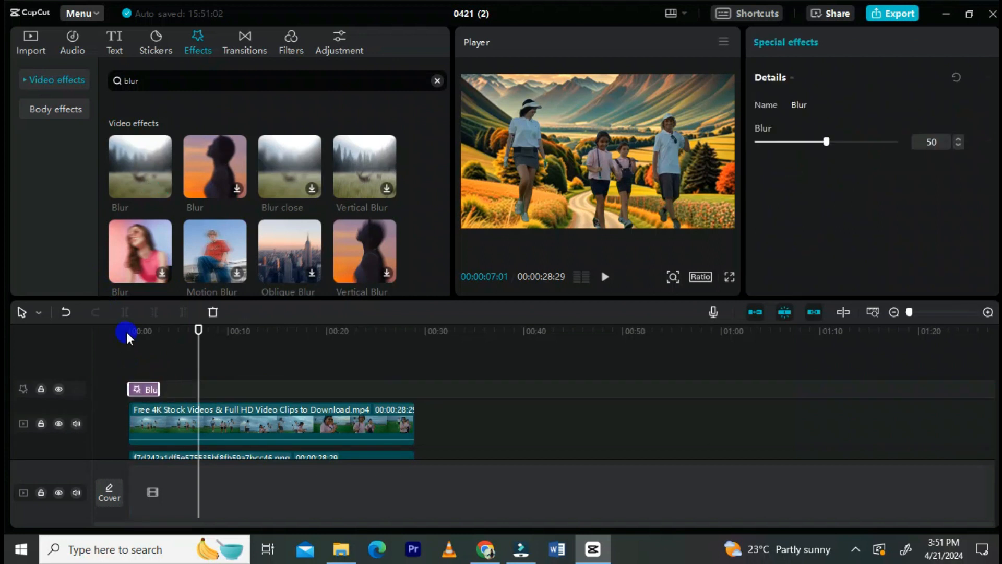
click(604, 276)
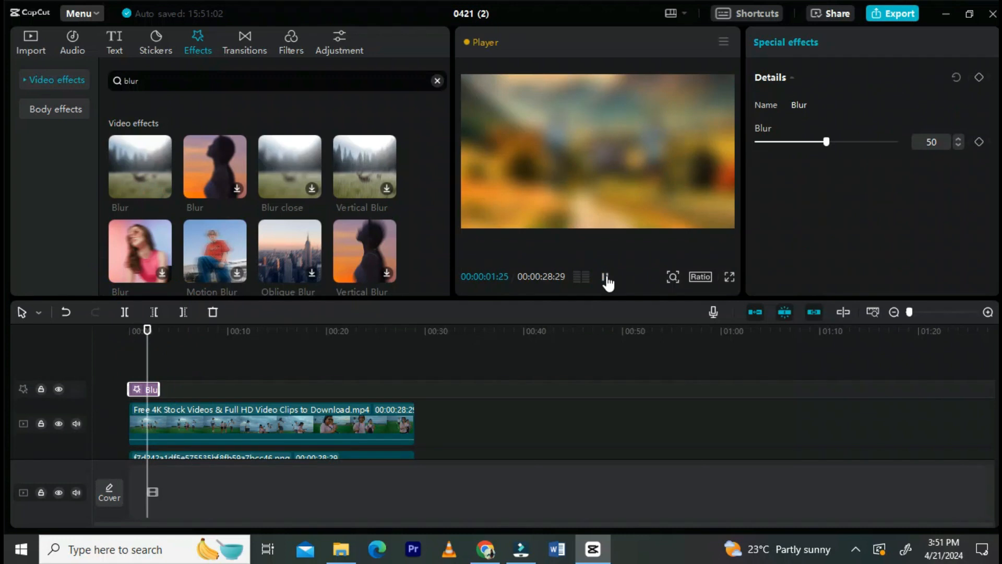
click(606, 277)
drag(825, 142, 775, 160)
- Play the video from the start to review the opening blur and the replaced background
click(128, 332)
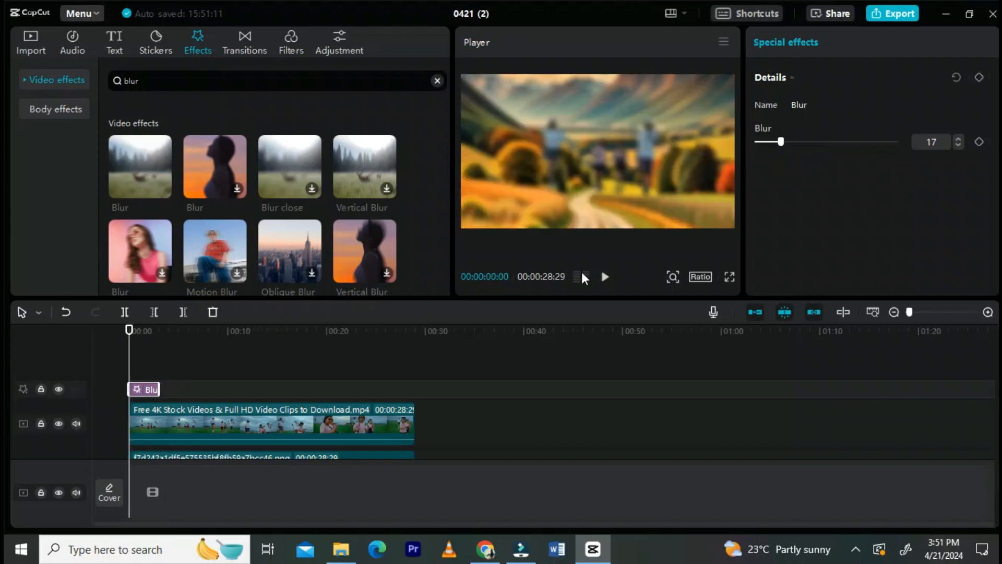
click(605, 278)
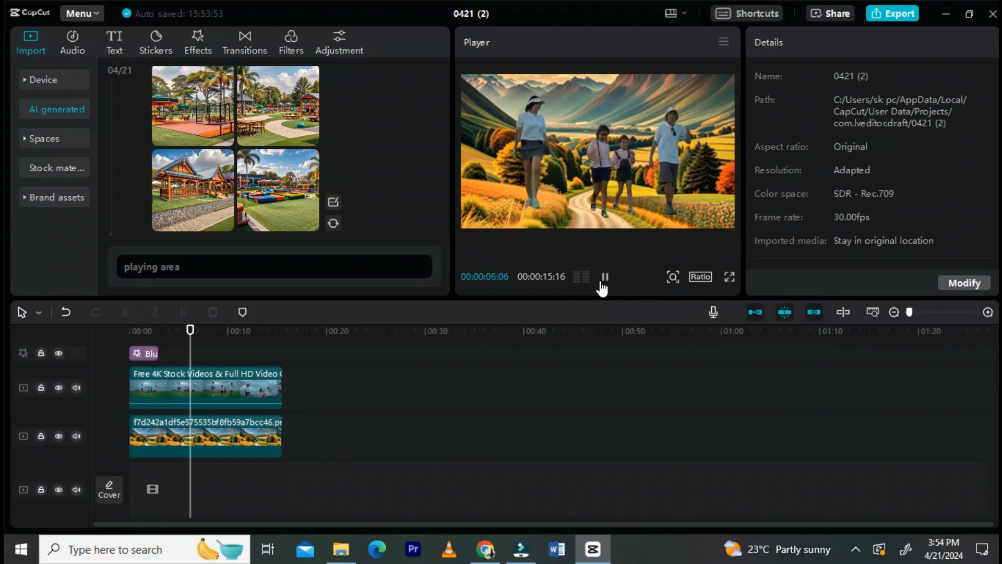
click(603, 284)
click(601, 284)
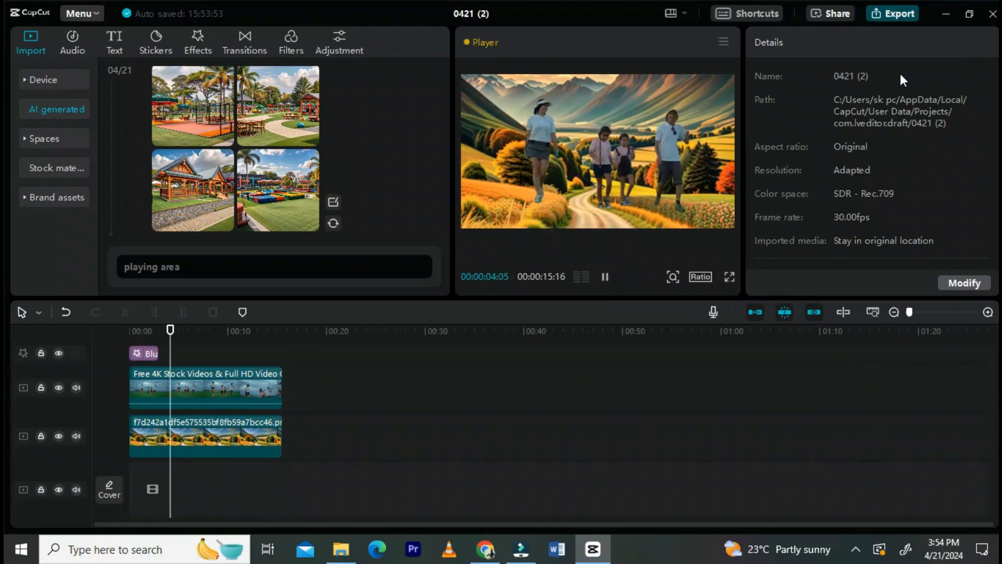
- Export the project as a 1080P H.264 mp4 video at 30 fps with the recommended bit rate
key(ctrl+e)
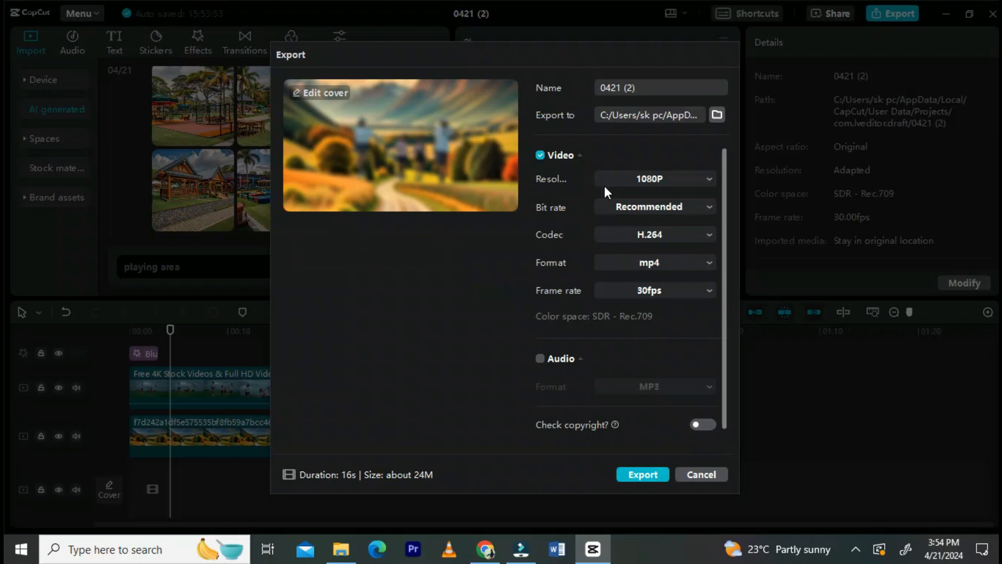
click(657, 478)
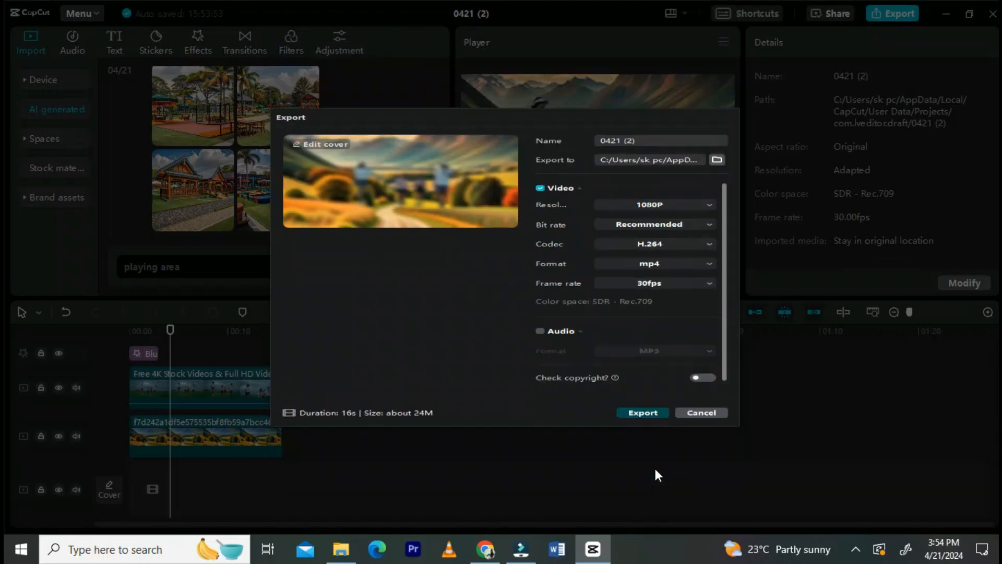